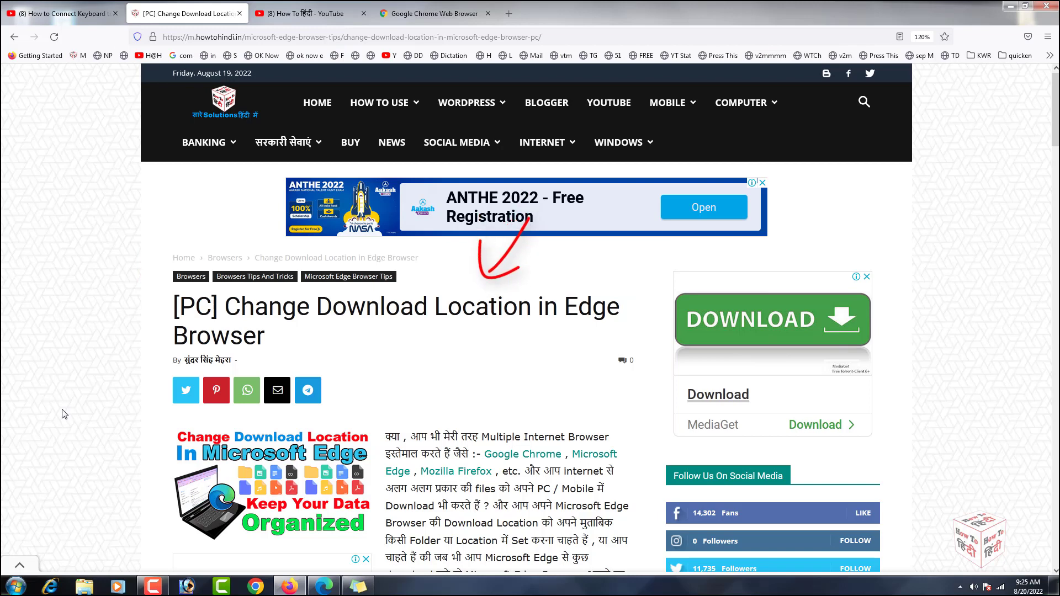
Look over the download location videos for Chrome and Firefox on the How To हिंदी YouTube channel.
{"action": "left_click", "coordinate": [304, 13]}
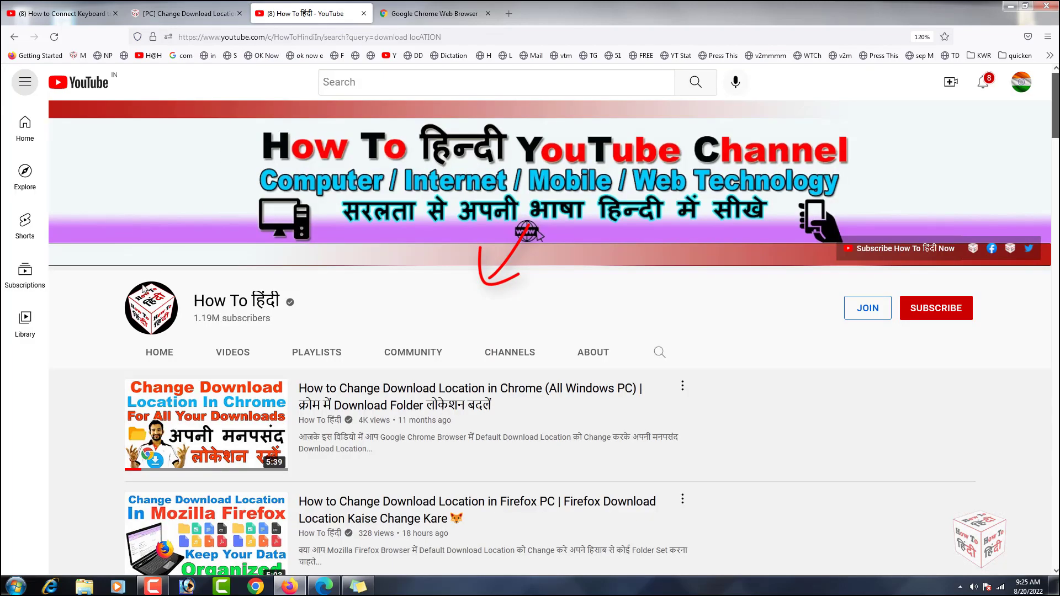
{"action": "scroll", "coordinate": [94, 373], "scroll_direction": "down", "scroll_amount": 1}
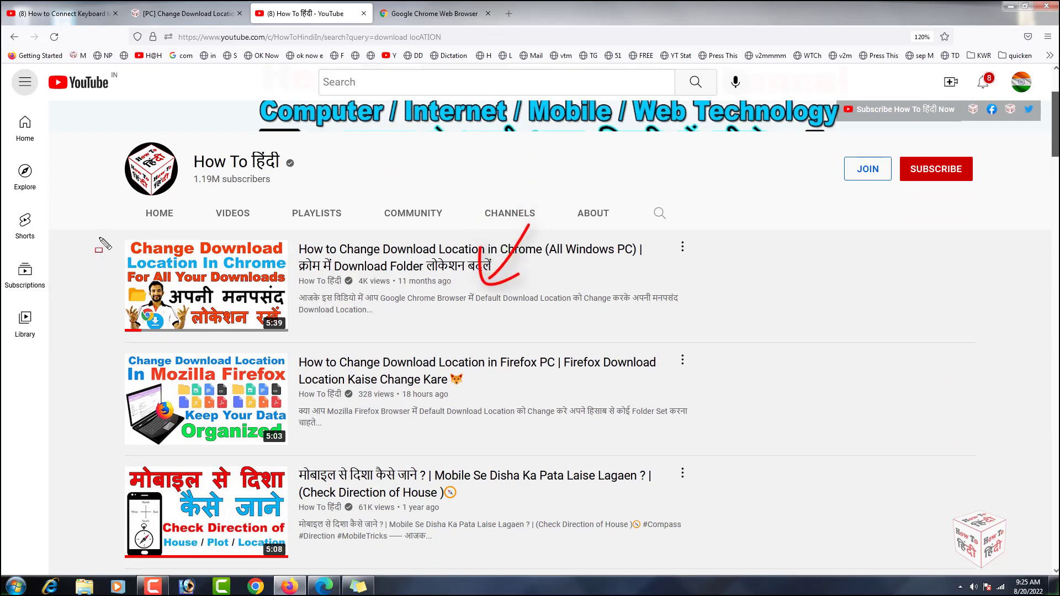
{"action": "mouse_move", "coordinate": [100, 232]}
{"action": "left_mouse_down"}
{"action": "mouse_move", "coordinate": [165, 279]}
{"action": "mouse_move", "coordinate": [481, 439]}
{"action": "mouse_move", "coordinate": [734, 455]}
{"action": "left_mouse_up"}
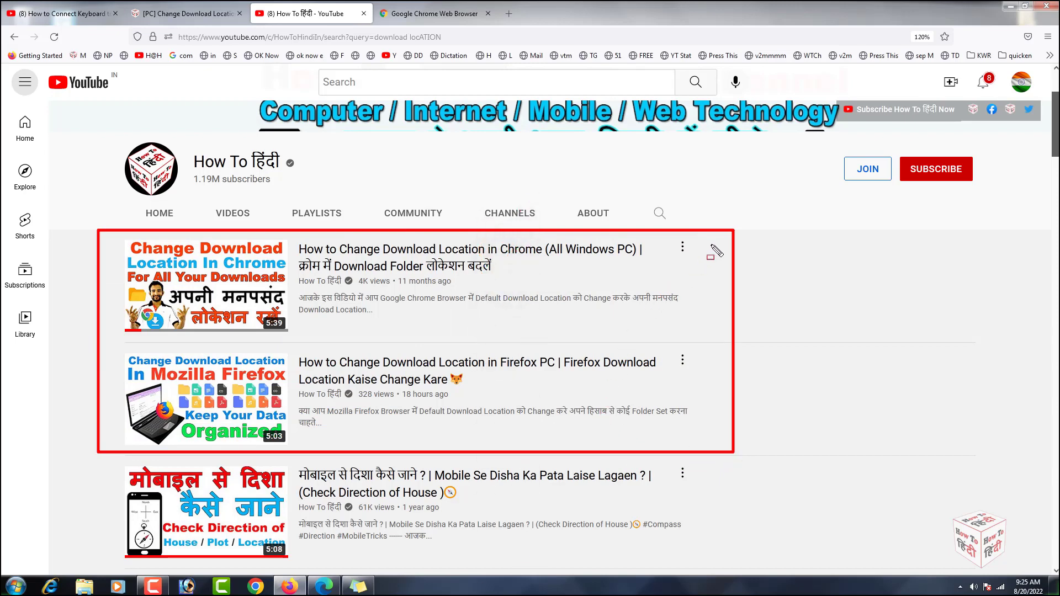
{"action": "mouse_move", "coordinate": [713, 238]}
{"action": "left_mouse_down"}
{"action": "mouse_move", "coordinate": [552, 420]}
{"action": "mouse_move", "coordinate": [264, 455]}
{"action": "mouse_move", "coordinate": [105, 450]}
{"action": "left_mouse_up"}
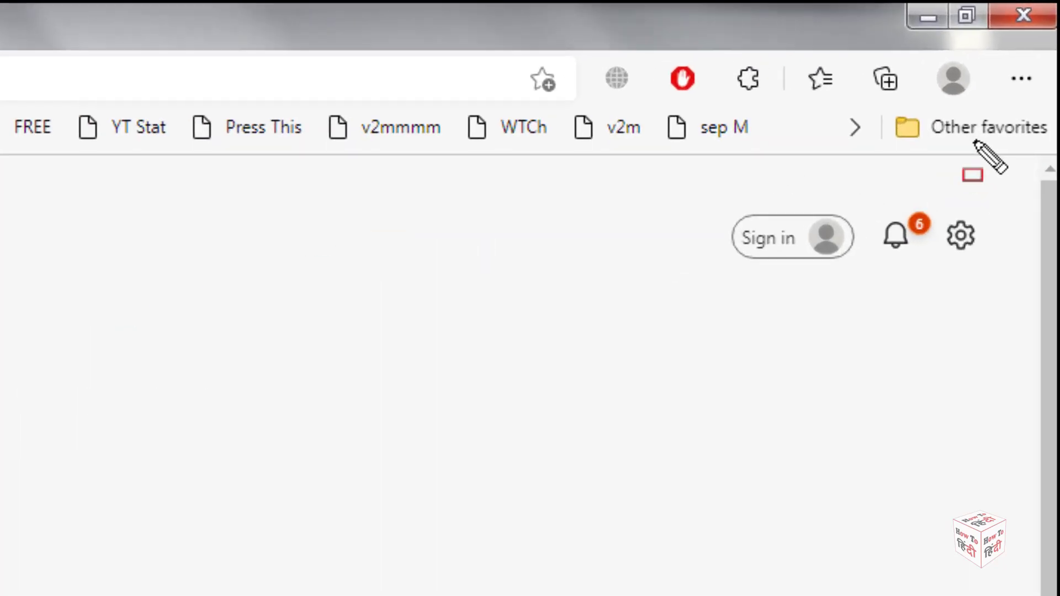
In Microsoft Edge, open the Downloads section of the browser settings.
{"action": "left_click_drag", "start_coordinate": [994, 58], "coordinate": [1048, 97]}
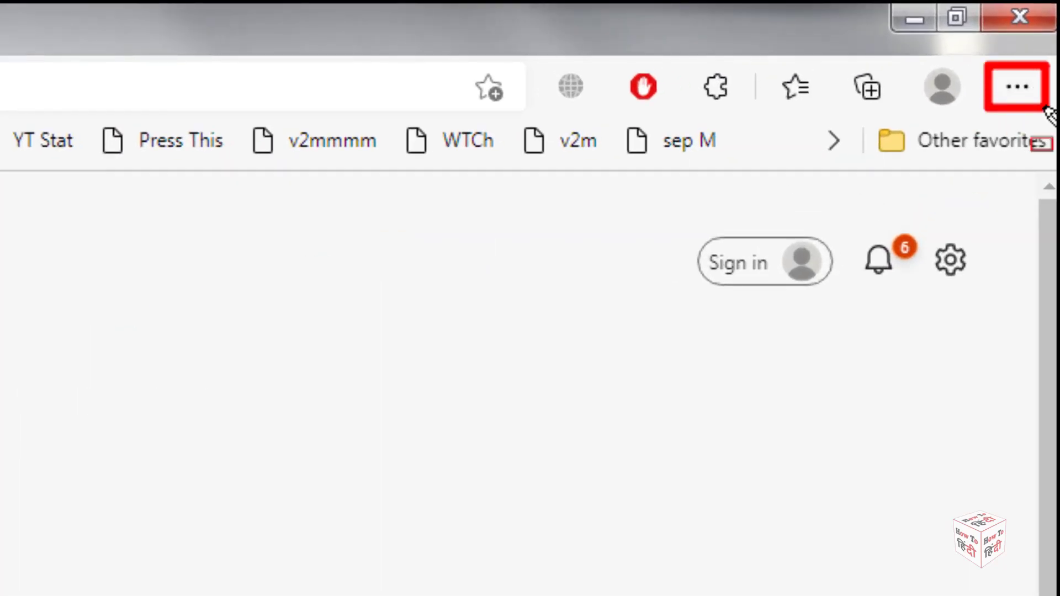
{"action": "left_click", "coordinate": [1017, 89]}
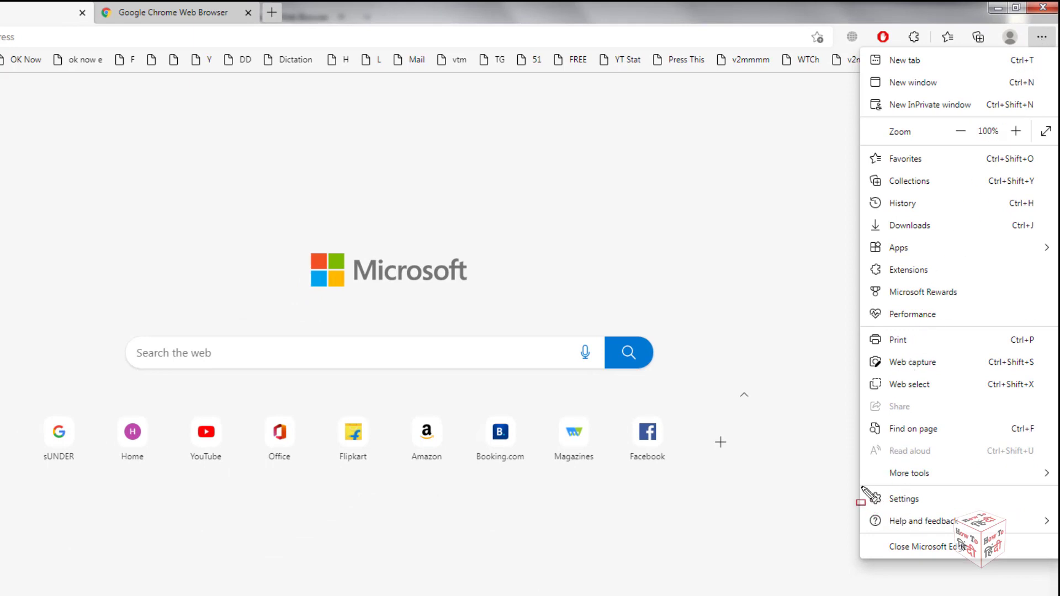
{"action": "left_click_drag", "start_coordinate": [862, 488], "coordinate": [961, 513]}
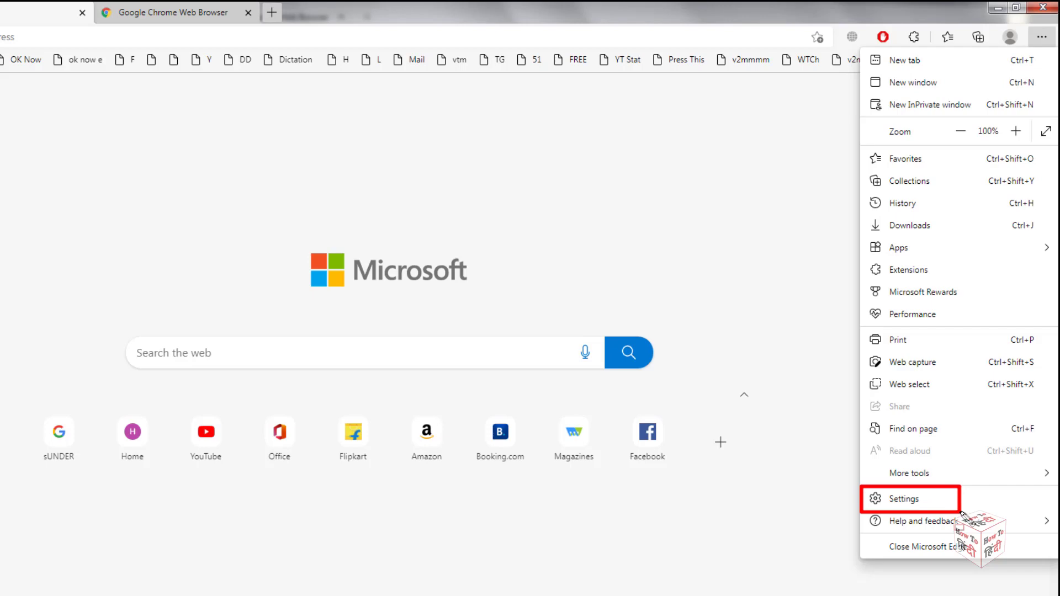
{"action": "left_click", "coordinate": [934, 499]}
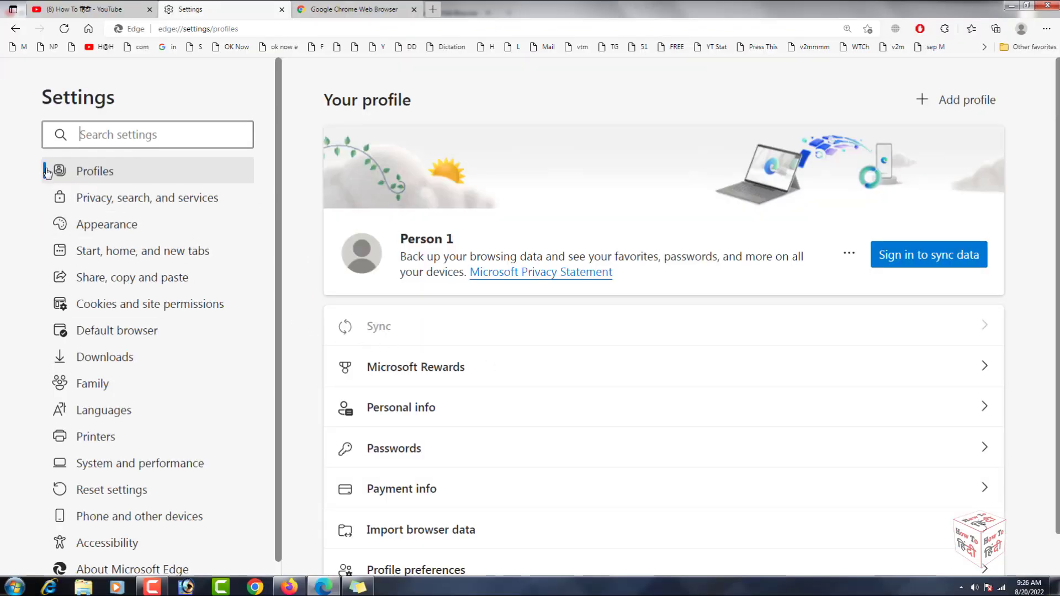
{"action": "left_click_drag", "start_coordinate": [25, 82], "coordinate": [132, 113]}
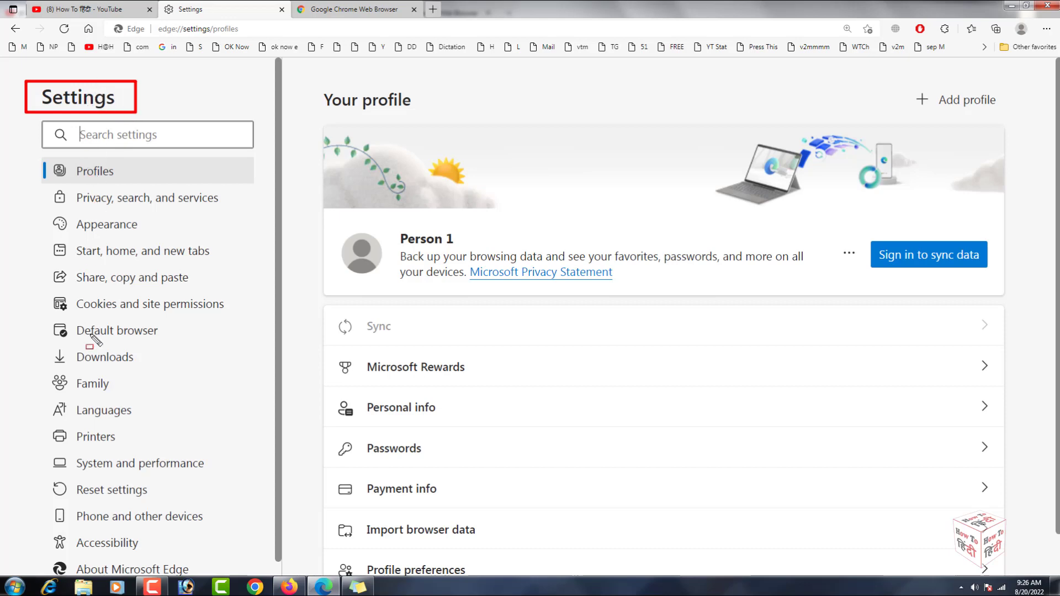
{"action": "left_click_drag", "start_coordinate": [58, 355], "coordinate": [193, 373]}
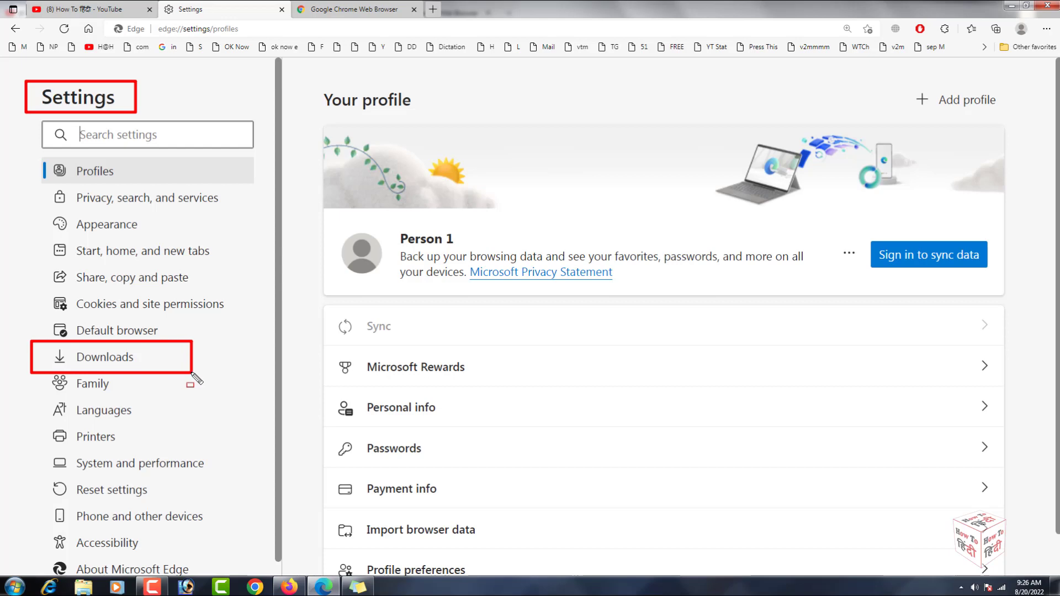
{"action": "key", "text": "Escape"}
{"action": "left_click", "coordinate": [125, 363]}
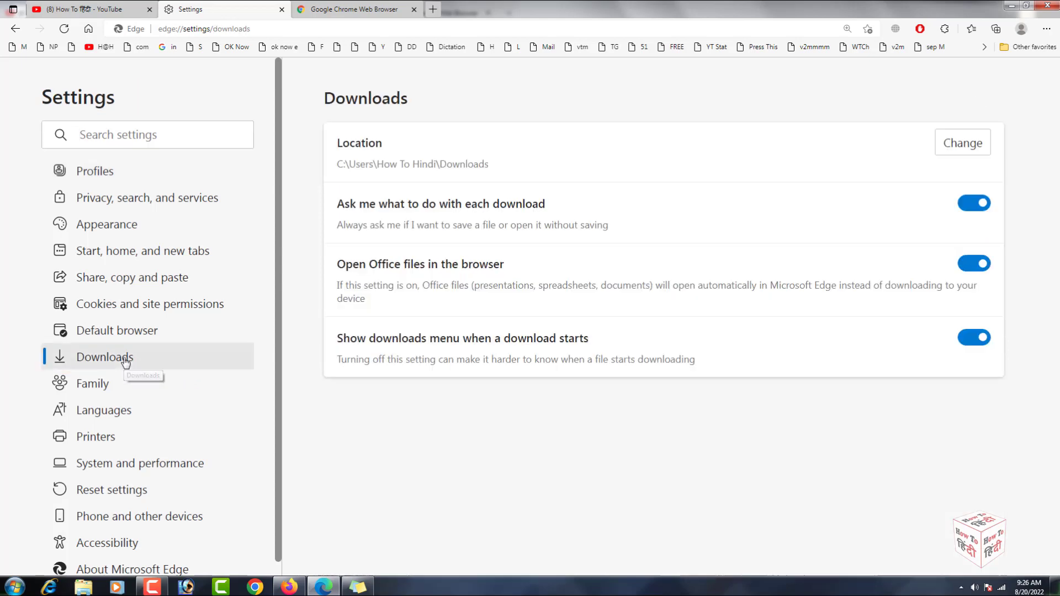
Examine the Location entry in the Downloads settings, including its current path and the option to change it.
{"action": "mouse_move", "coordinate": [309, 84]}
{"action": "left_mouse_down"}
{"action": "mouse_move", "coordinate": [348, 105]}
{"action": "mouse_move", "coordinate": [428, 108]}
{"action": "left_mouse_up"}
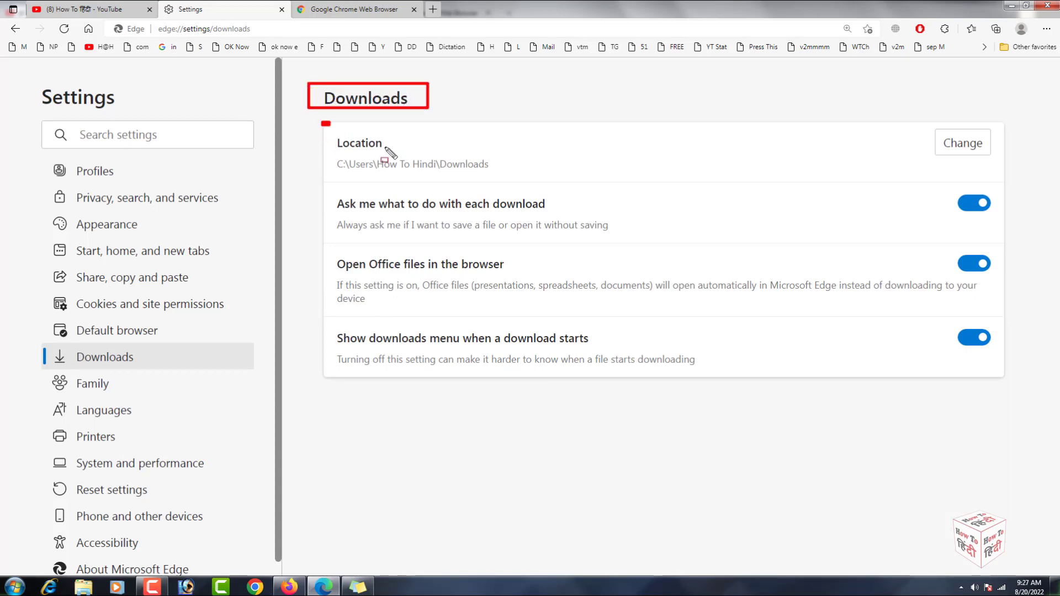
{"action": "mouse_move", "coordinate": [386, 149]}
{"action": "left_mouse_down"}
{"action": "mouse_move", "coordinate": [885, 204]}
{"action": "mouse_move", "coordinate": [1005, 184]}
{"action": "left_mouse_up"}
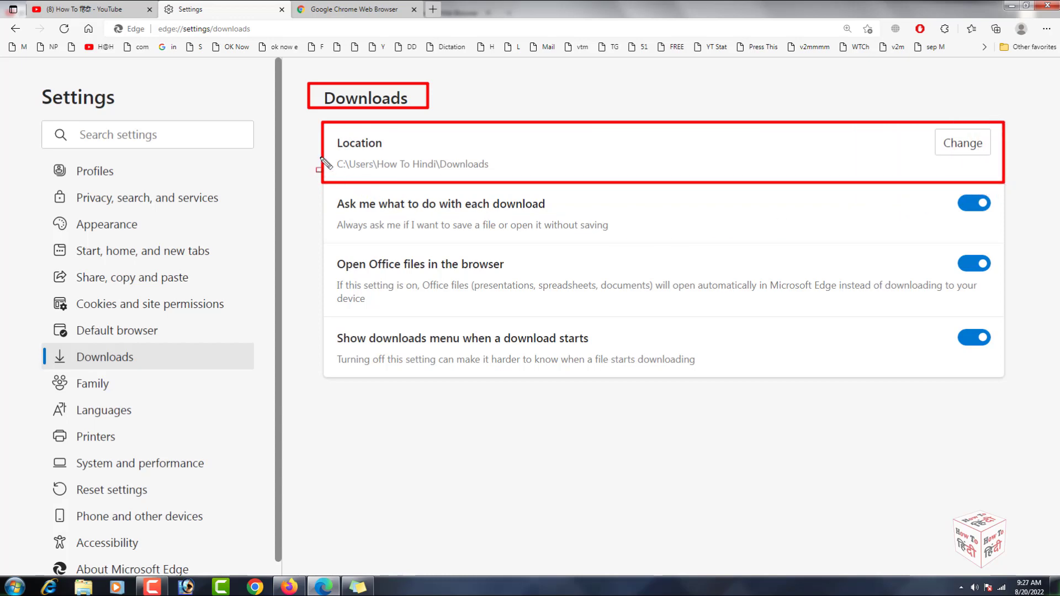
{"action": "mouse_move", "coordinate": [324, 154]}
{"action": "left_mouse_down"}
{"action": "mouse_move", "coordinate": [421, 176]}
{"action": "mouse_move", "coordinate": [508, 177]}
{"action": "left_mouse_up"}
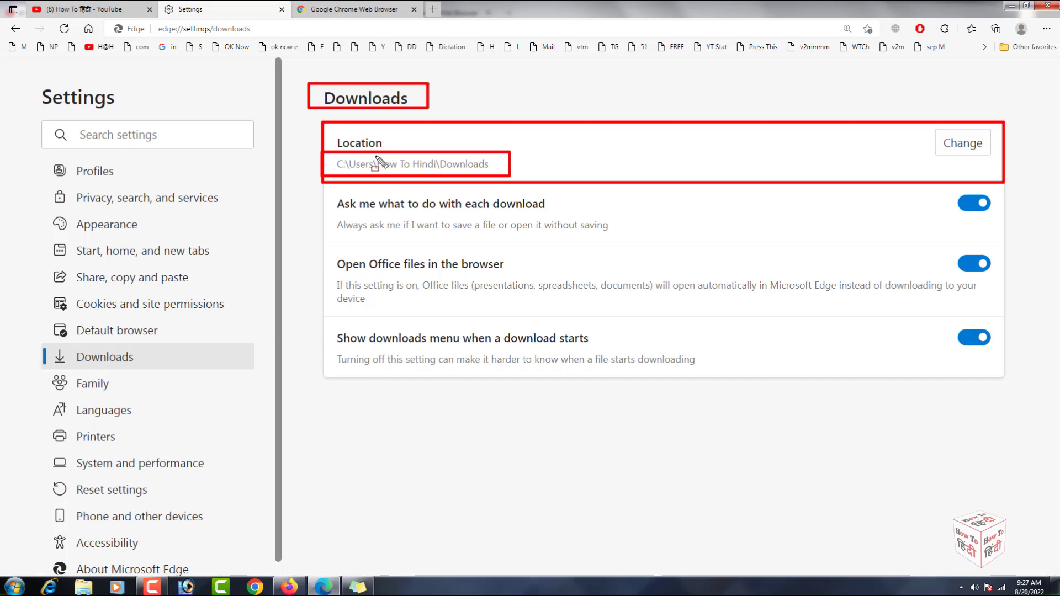
{"action": "left_click_drag", "start_coordinate": [375, 153], "coordinate": [434, 176]}
{"action": "left_click_drag", "start_coordinate": [969, 161], "coordinate": [974, 268]}
{"action": "left_click_drag", "start_coordinate": [939, 196], "coordinate": [1010, 193]}
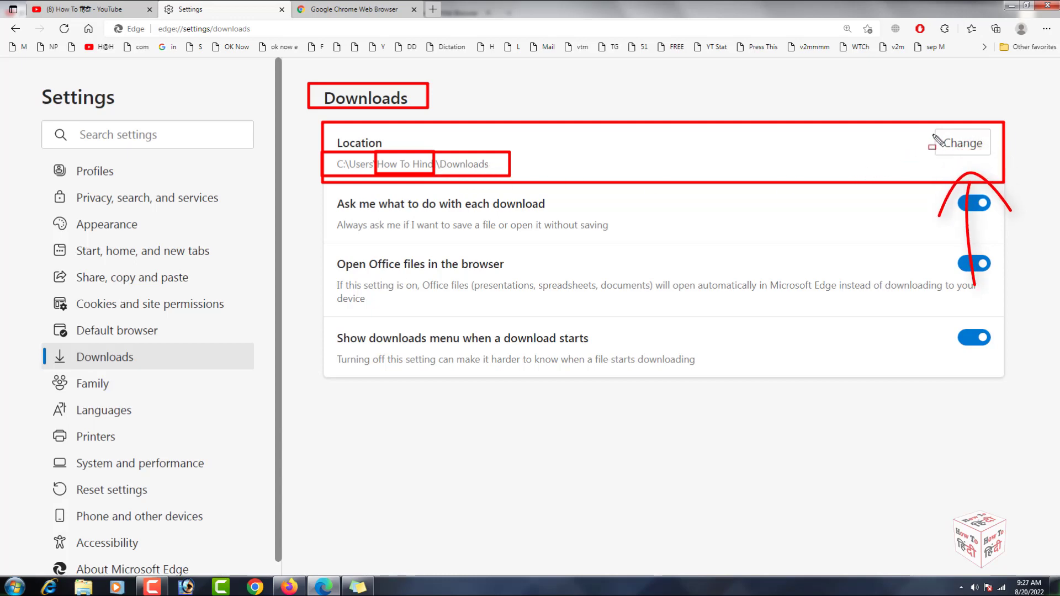
{"action": "left_click_drag", "start_coordinate": [915, 123], "coordinate": [999, 159]}
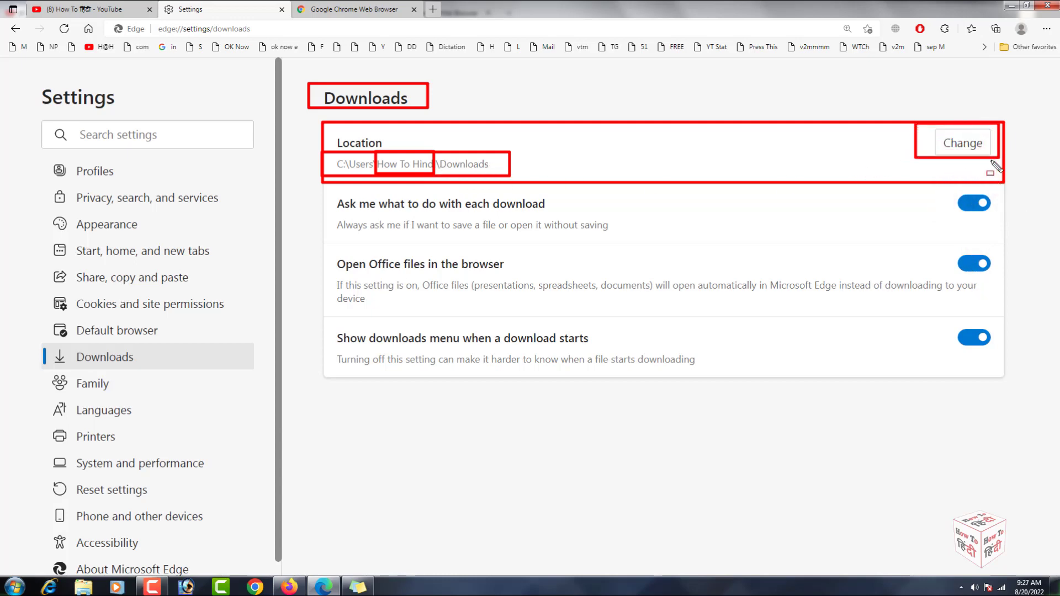
Set the download location to a new folder named Edge created on the Desktop.
{"action": "left_click", "coordinate": [959, 142]}
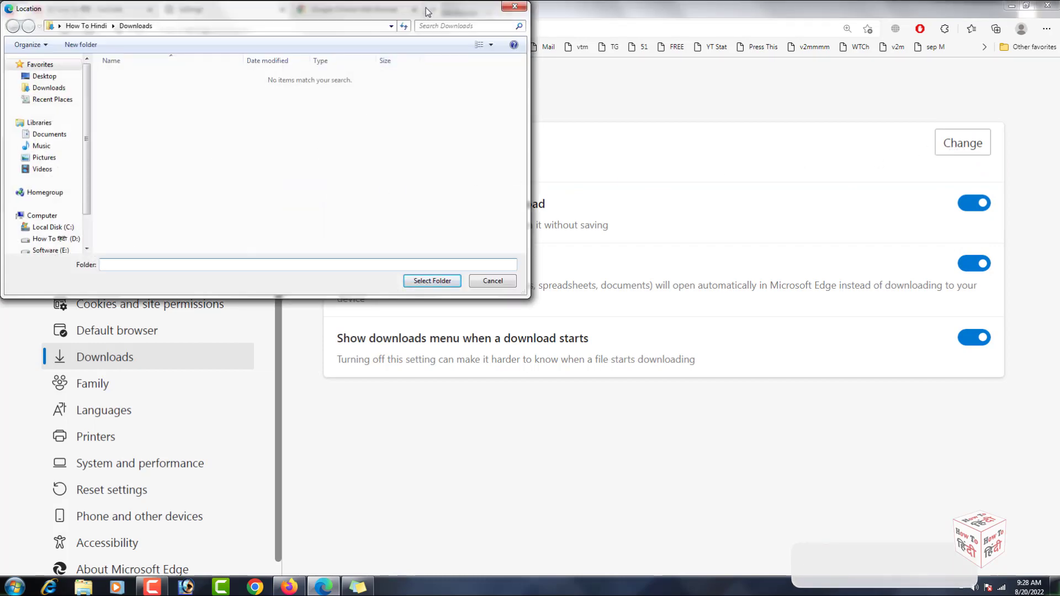
{"action": "left_click_drag", "start_coordinate": [529, 297], "coordinate": [679, 367]}
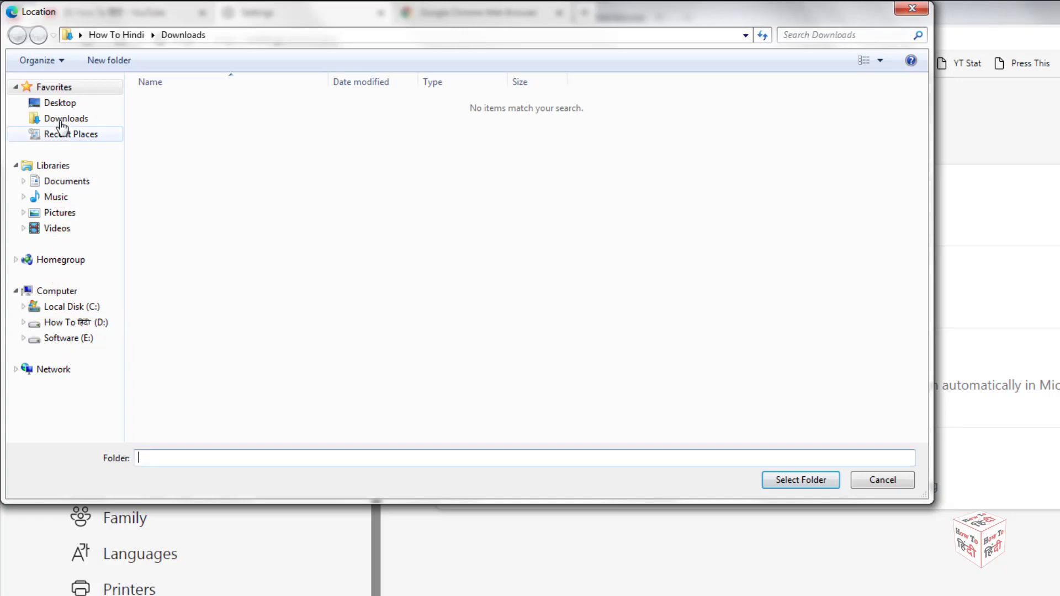
{"action": "left_click", "coordinate": [59, 103]}
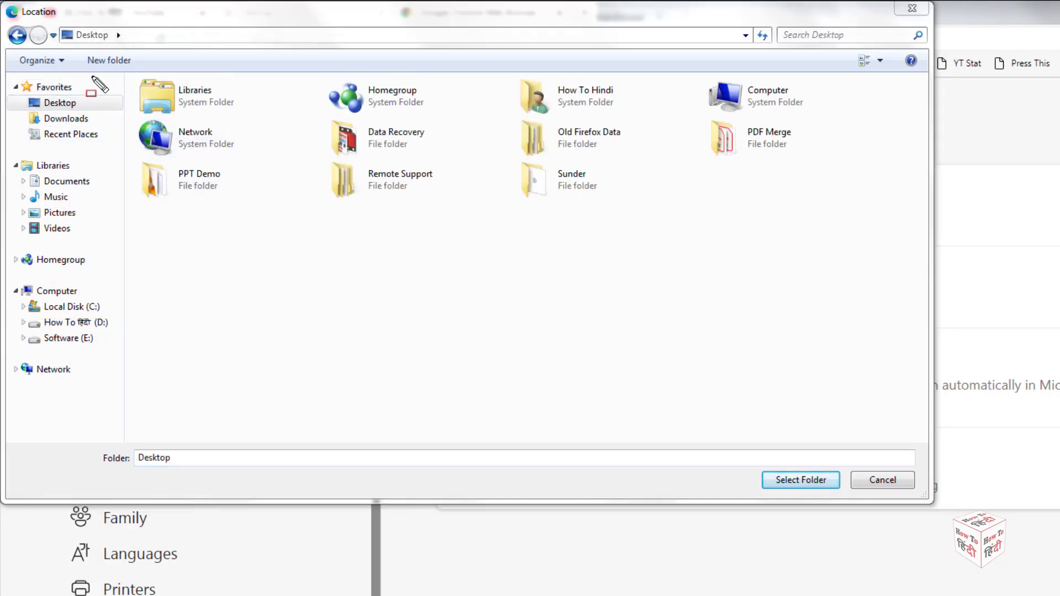
{"action": "left_click", "coordinate": [105, 62]}
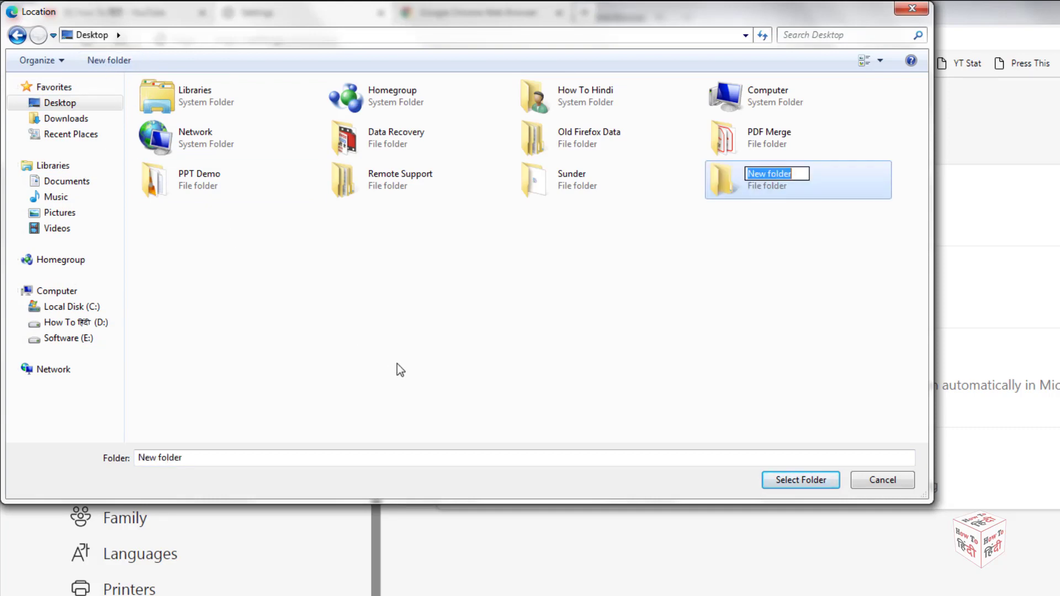
{"action": "type", "text": "Edge"}
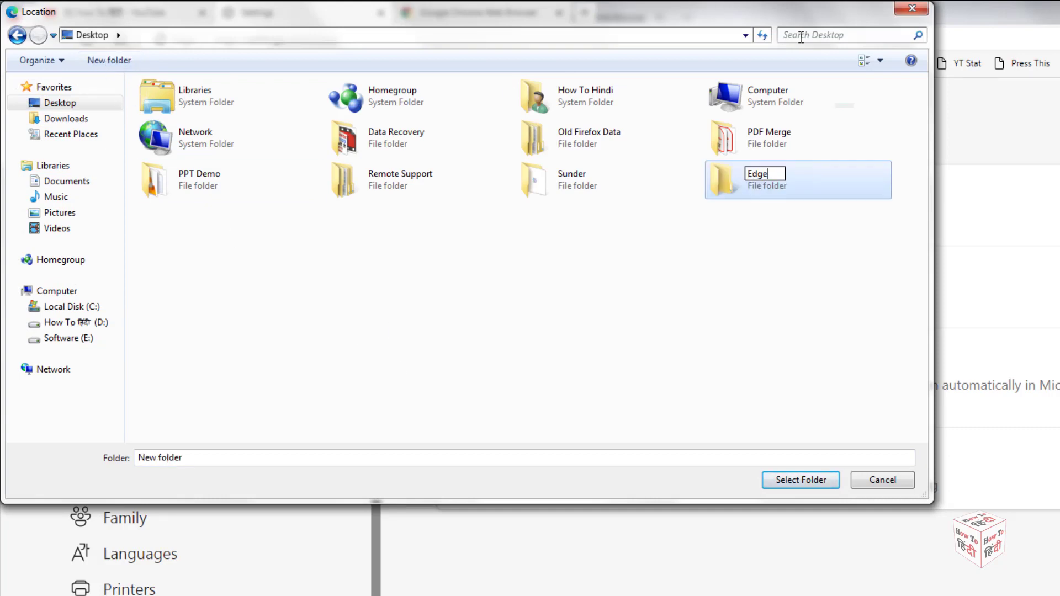
{"action": "key", "text": "Return"}
{"action": "double_click", "coordinate": [746, 190]}
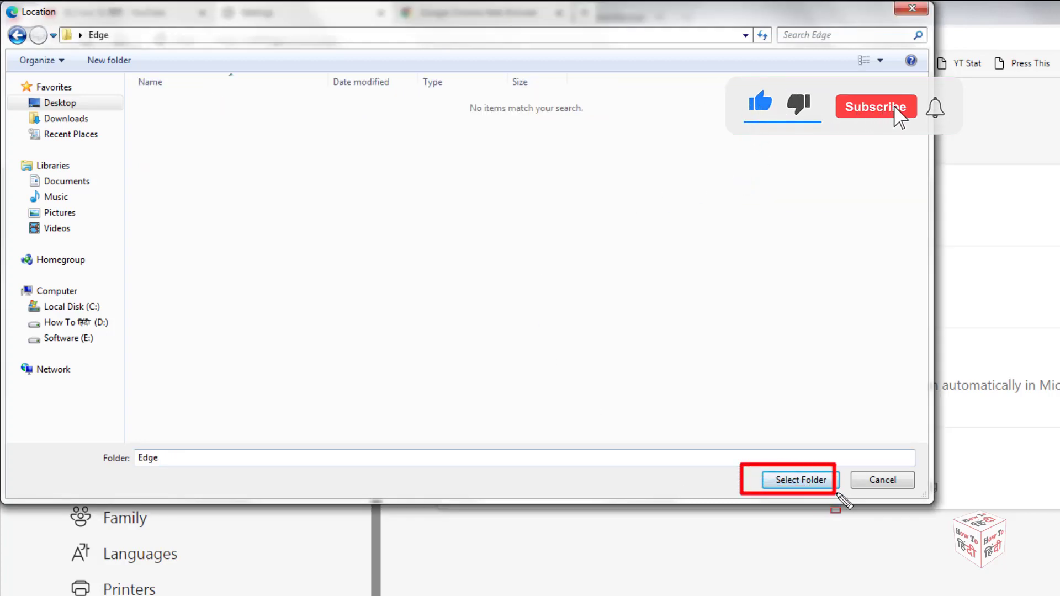
{"action": "left_click", "coordinate": [806, 485]}
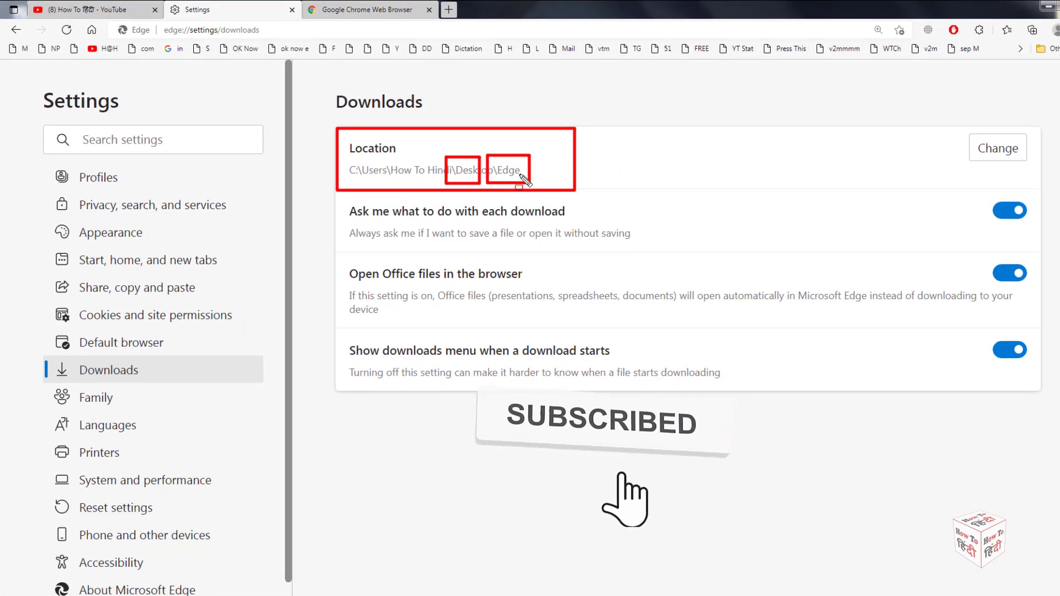
Read the description and check the state of the "Ask me what to do with each download" setting.
{"action": "mouse_move", "coordinate": [335, 197]}
{"action": "left_mouse_down"}
{"action": "mouse_move", "coordinate": [433, 219]}
{"action": "mouse_move", "coordinate": [591, 223]}
{"action": "left_mouse_up"}
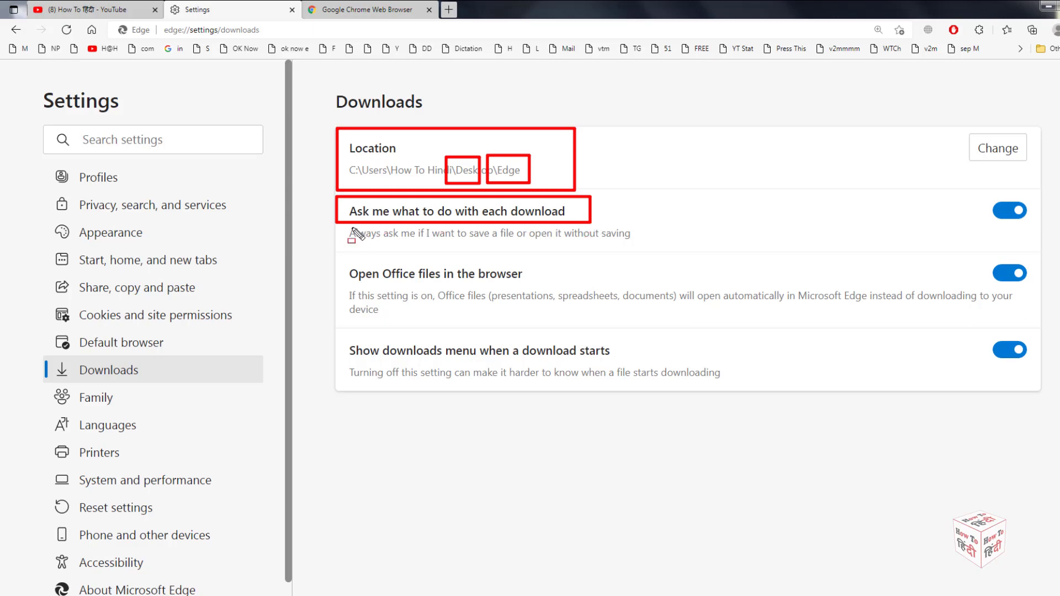
{"action": "mouse_move", "coordinate": [338, 224]}
{"action": "left_mouse_down"}
{"action": "mouse_move", "coordinate": [452, 242]}
{"action": "mouse_move", "coordinate": [658, 249]}
{"action": "left_mouse_up"}
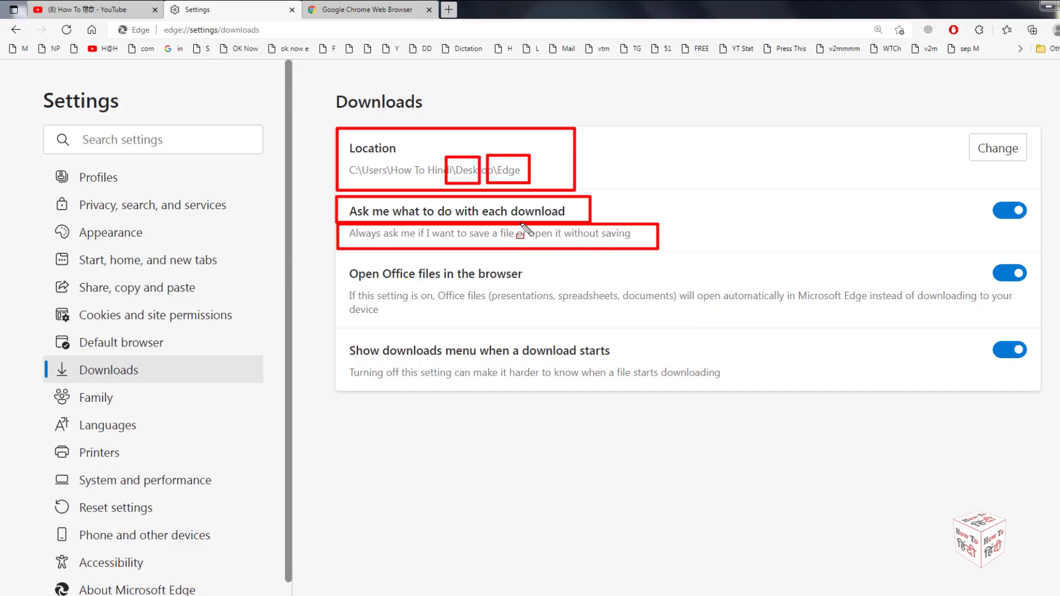
{"action": "left_click_drag", "start_coordinate": [523, 224], "coordinate": [560, 249]}
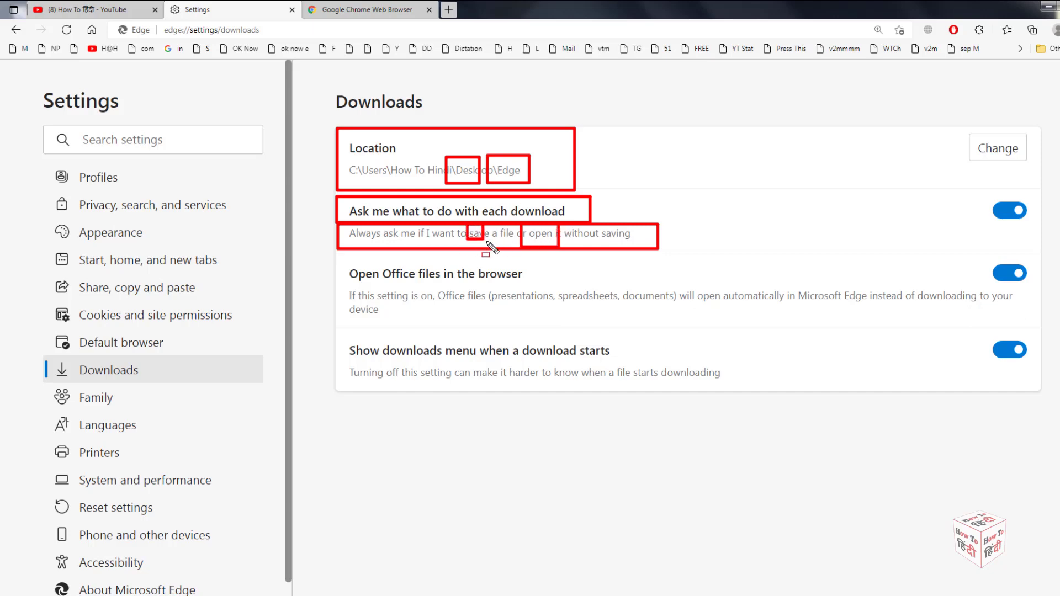
{"action": "left_click_drag", "start_coordinate": [487, 243], "coordinate": [496, 249]}
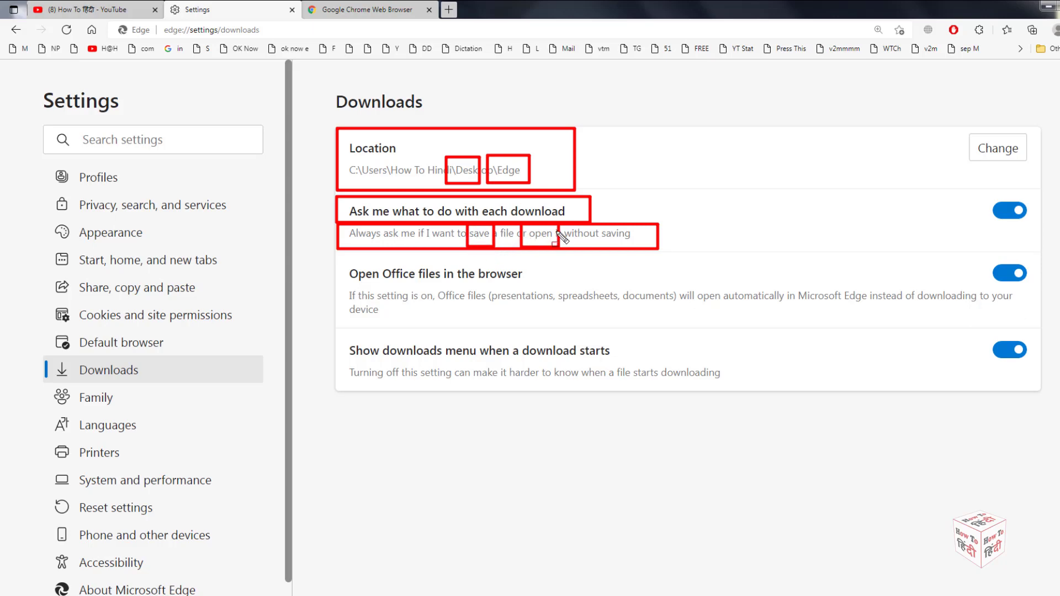
{"action": "left_click_drag", "start_coordinate": [984, 198], "coordinate": [1037, 228]}
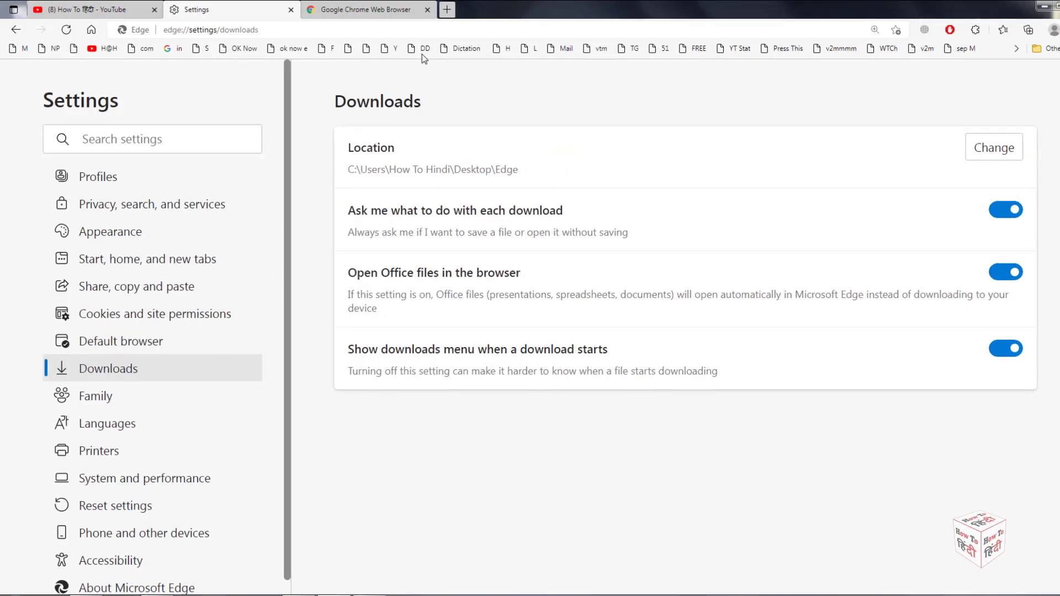
Start downloading the Chrome installer for Windows from the open Google Chrome page, accepting the terms.
{"action": "left_click", "coordinate": [359, 9]}
{"action": "mouse_move", "coordinate": [937, 71]}
{"action": "left_mouse_down"}
{"action": "mouse_move", "coordinate": [938, 61]}
{"action": "mouse_move", "coordinate": [991, 60]}
{"action": "mouse_move", "coordinate": [1044, 94]}
{"action": "left_mouse_up"}
{"action": "left_click", "coordinate": [997, 74]}
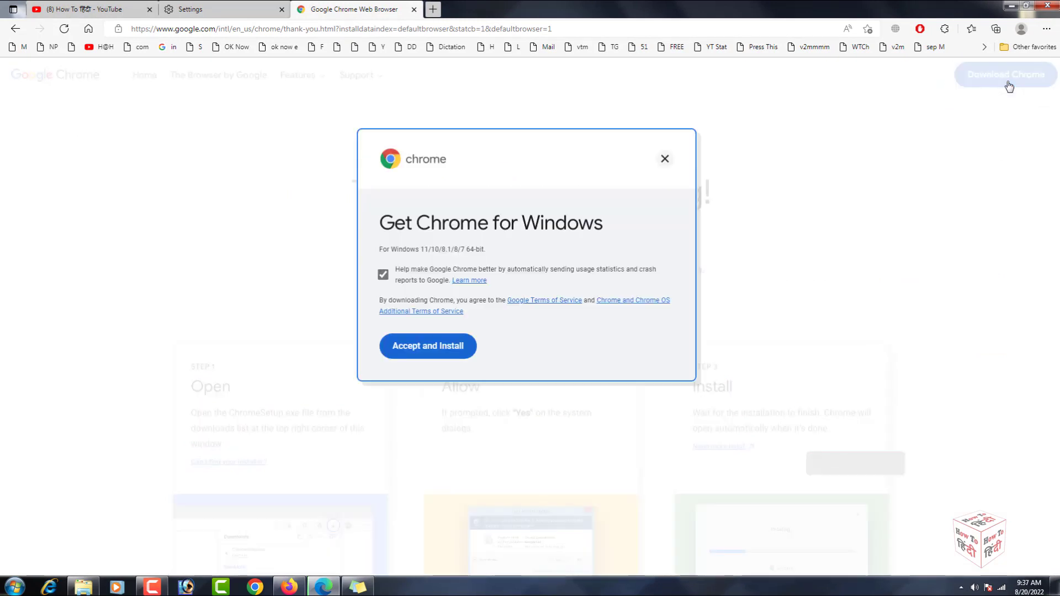
{"action": "key", "text": "ctrl+a"}
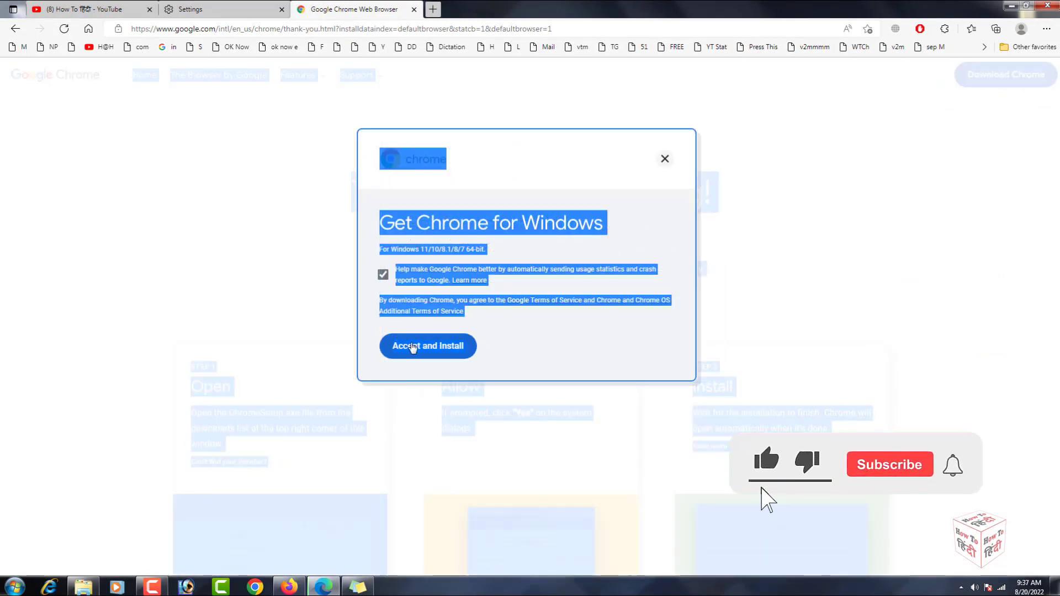
{"action": "left_click", "coordinate": [412, 347]}
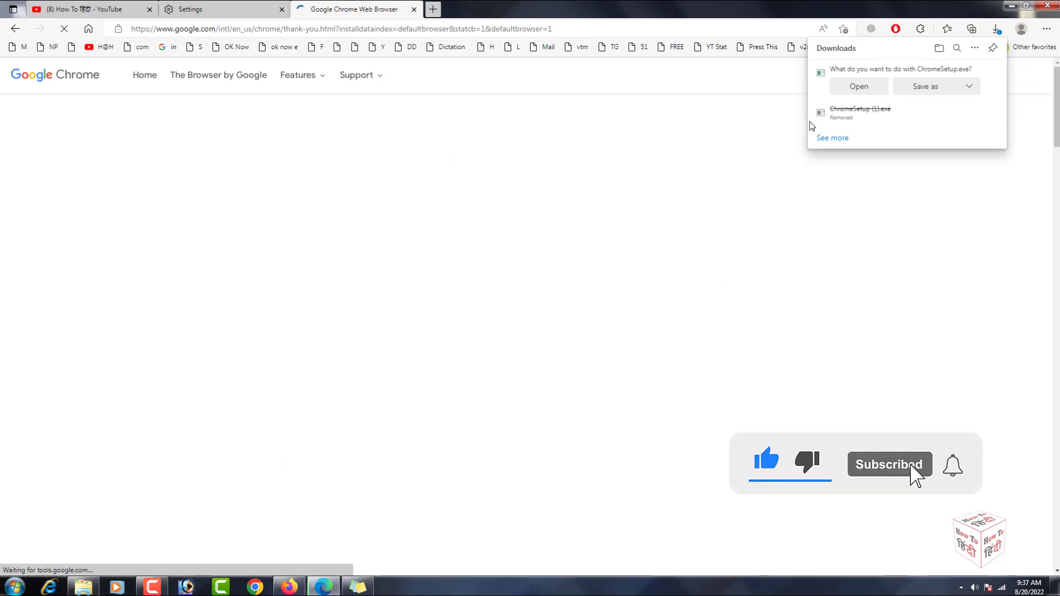
Examine the Open and Save as choices for ChromeSetup.exe and compare them with the Downloads settings.
{"action": "left_click_drag", "start_coordinate": [815, 79], "coordinate": [1005, 116]}
{"action": "left_click", "coordinate": [248, 10]}
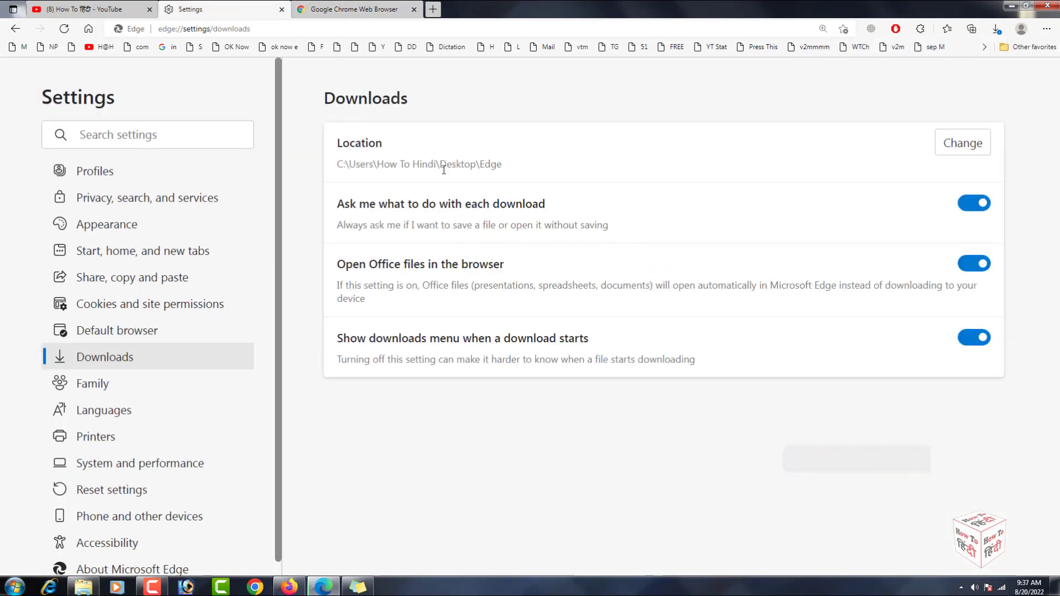
{"action": "left_click", "coordinate": [366, 8]}
{"action": "left_click", "coordinate": [996, 31]}
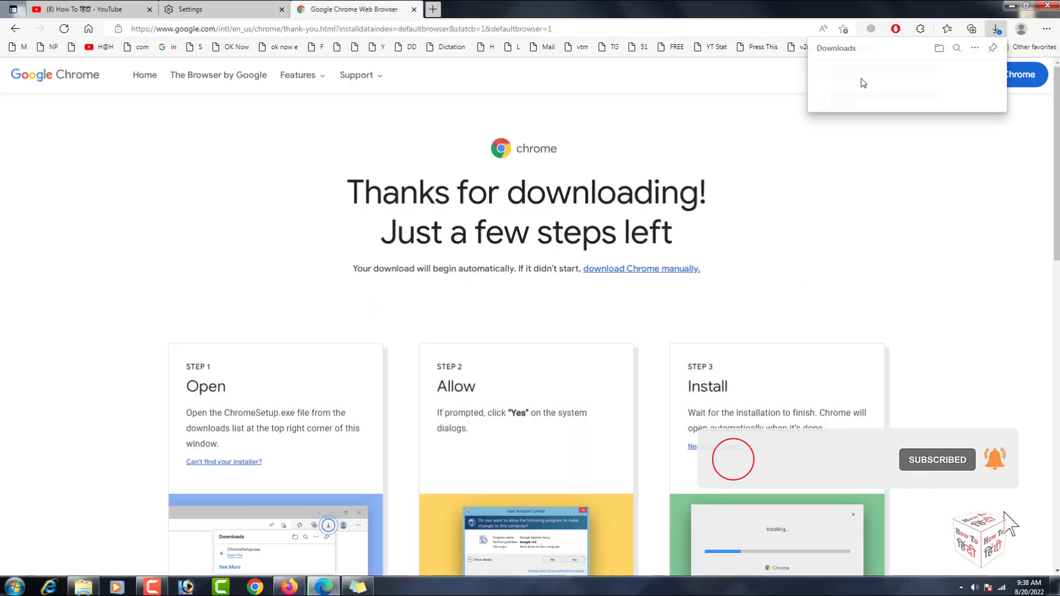
{"action": "mouse_move", "coordinate": [813, 62]}
{"action": "left_mouse_down"}
{"action": "mouse_move", "coordinate": [834, 93]}
{"action": "mouse_move", "coordinate": [998, 98]}
{"action": "left_mouse_up"}
{"action": "key", "text": "ctrl+shift+Tab"}
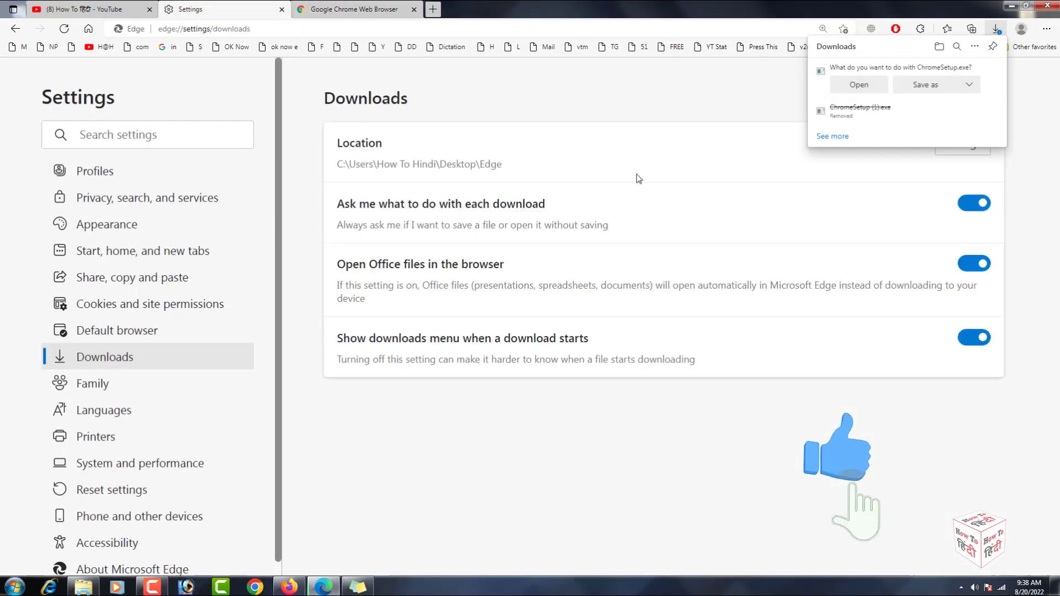
{"action": "left_click", "coordinate": [357, 7]}
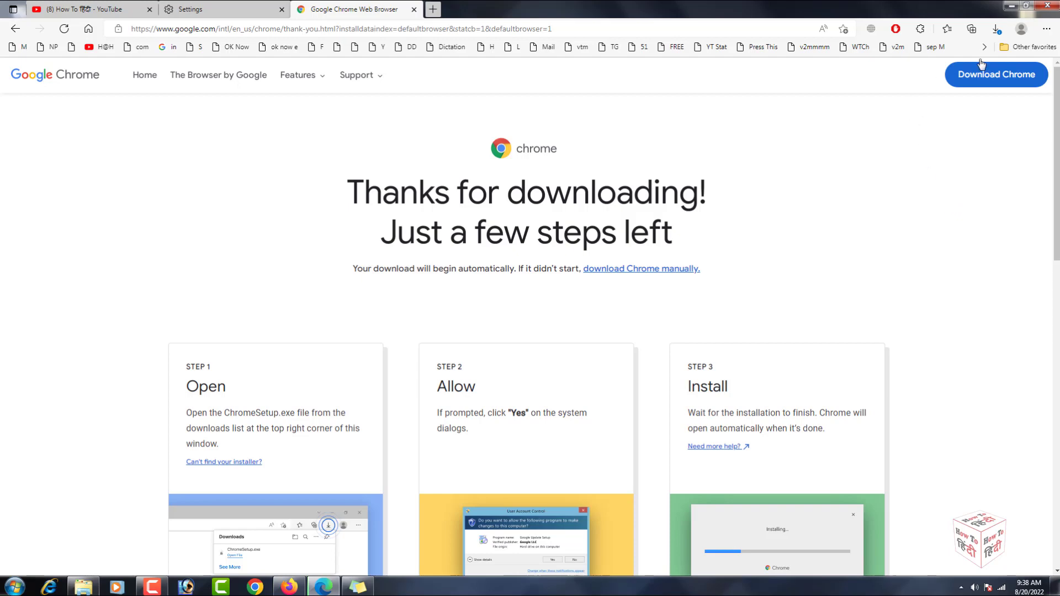
Save the pending ChromeSetup.exe download to the configured Edge folder instead of opening it.
{"action": "left_click", "coordinate": [996, 30]}
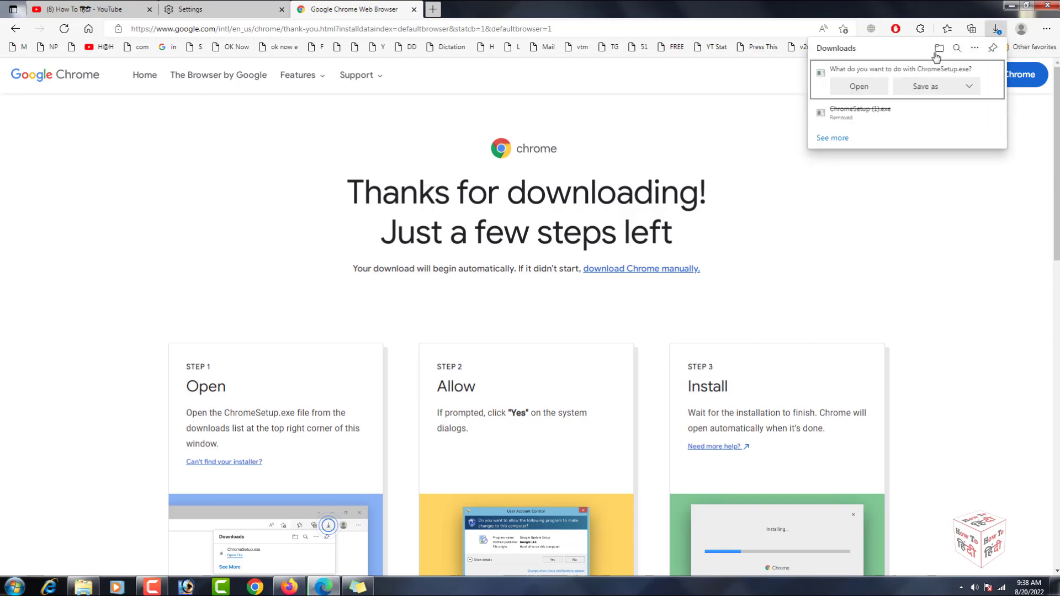
{"action": "key", "text": "ctrl+2"}
{"action": "left_click_drag", "start_coordinate": [823, 75], "coordinate": [894, 93]}
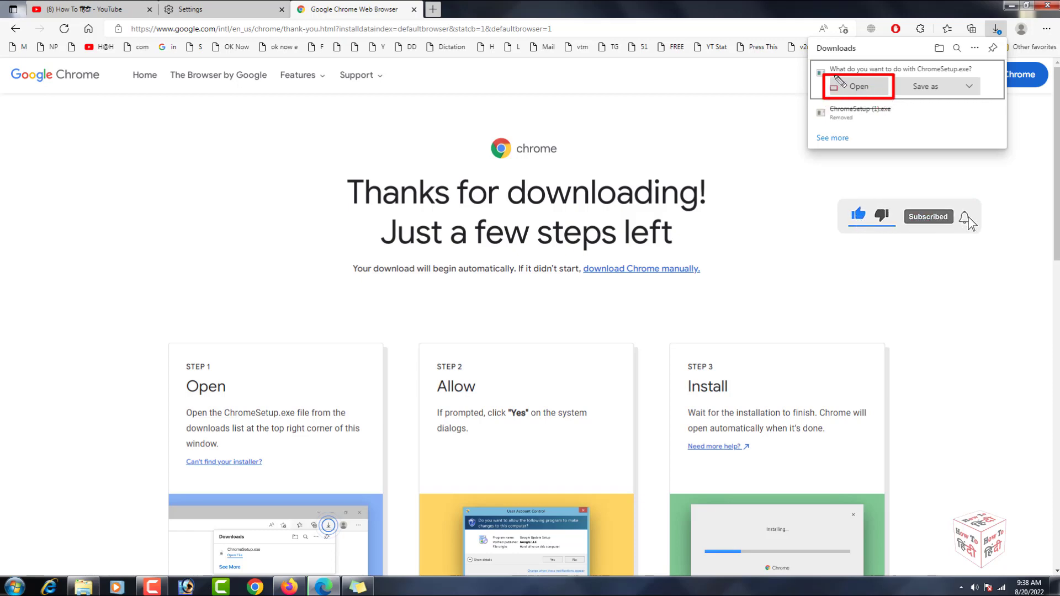
{"action": "left_click_drag", "start_coordinate": [908, 90], "coordinate": [994, 110]}
{"action": "key", "text": "Escape"}
{"action": "left_click", "coordinate": [969, 87]}
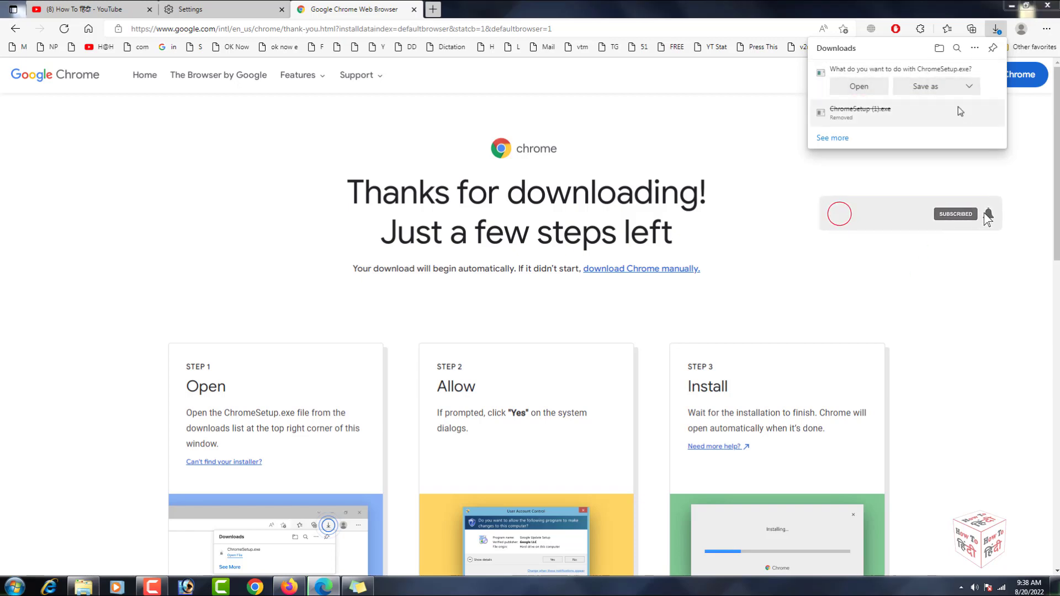
{"action": "left_click", "coordinate": [953, 107]}
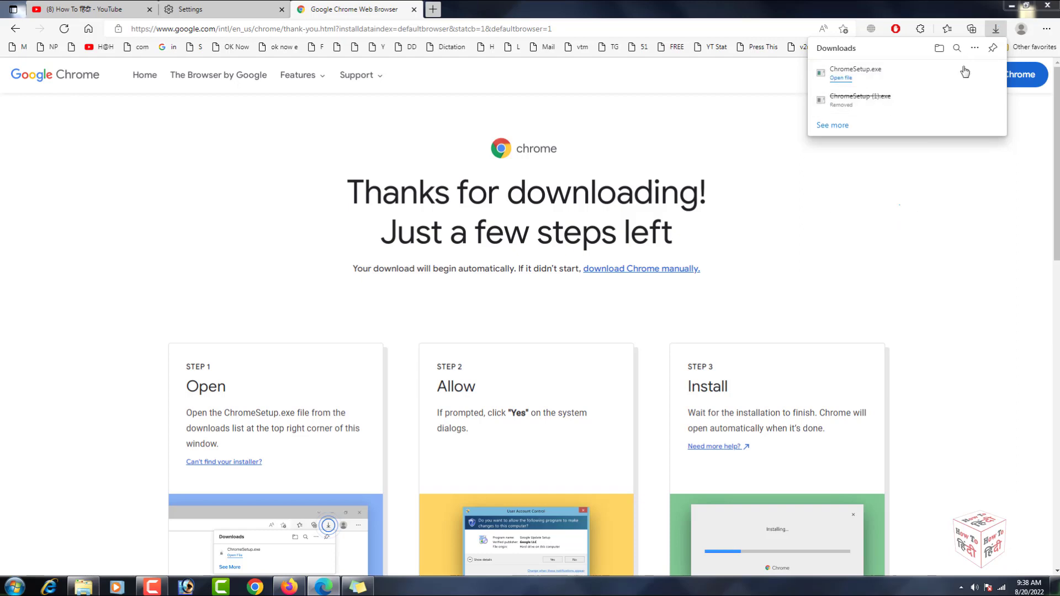
Show the downloaded ChromeSetup.exe in its folder and check that its path is the Desktop's Edge folder.
{"action": "left_click", "coordinate": [958, 72]}
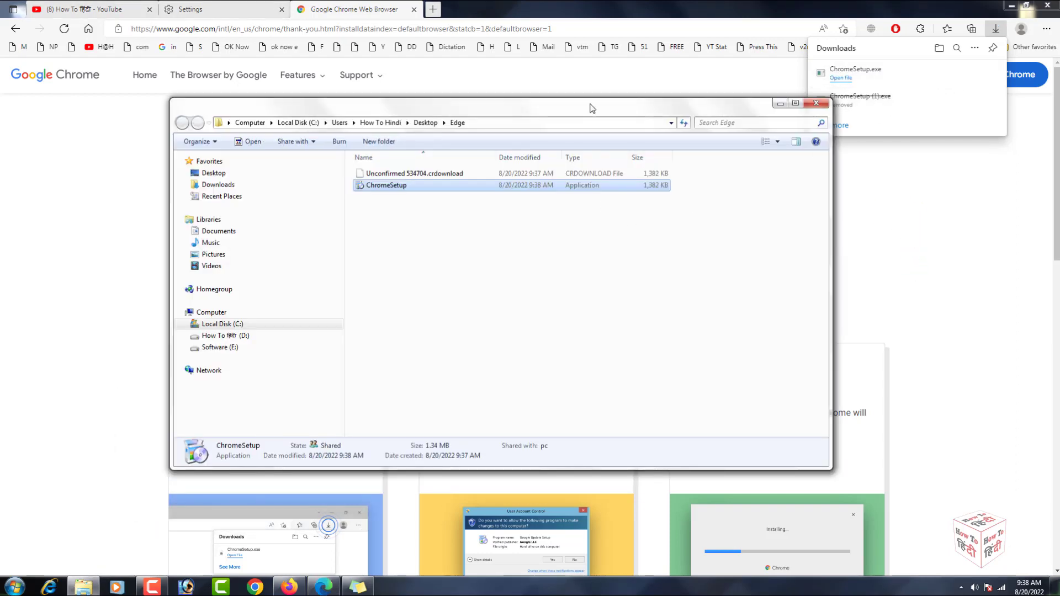
{"action": "double_click", "coordinate": [591, 108]}
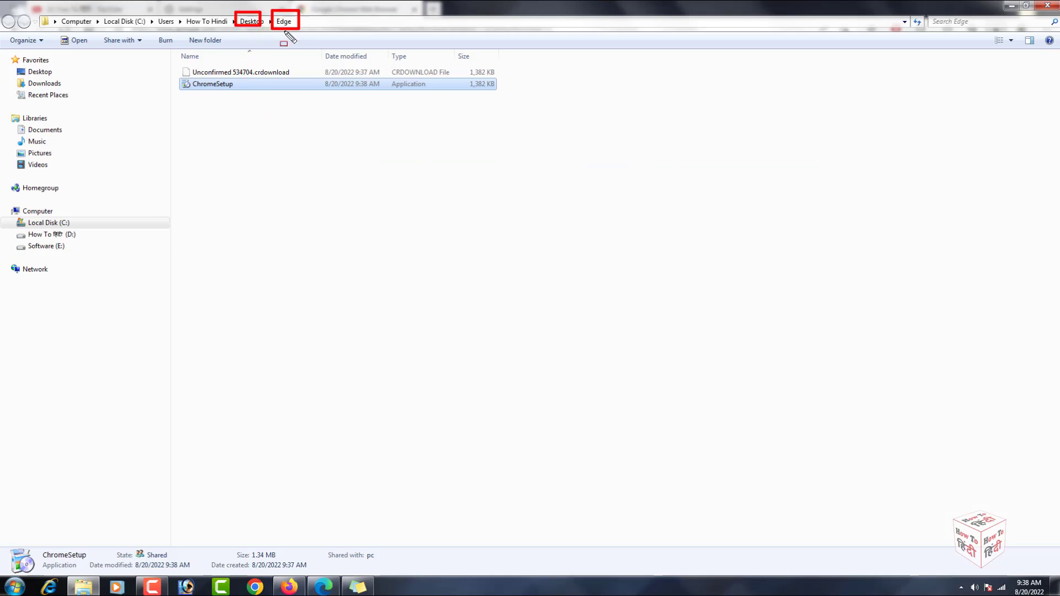
{"action": "left_click_drag", "start_coordinate": [174, 80], "coordinate": [503, 94]}
{"action": "key", "text": "e"}
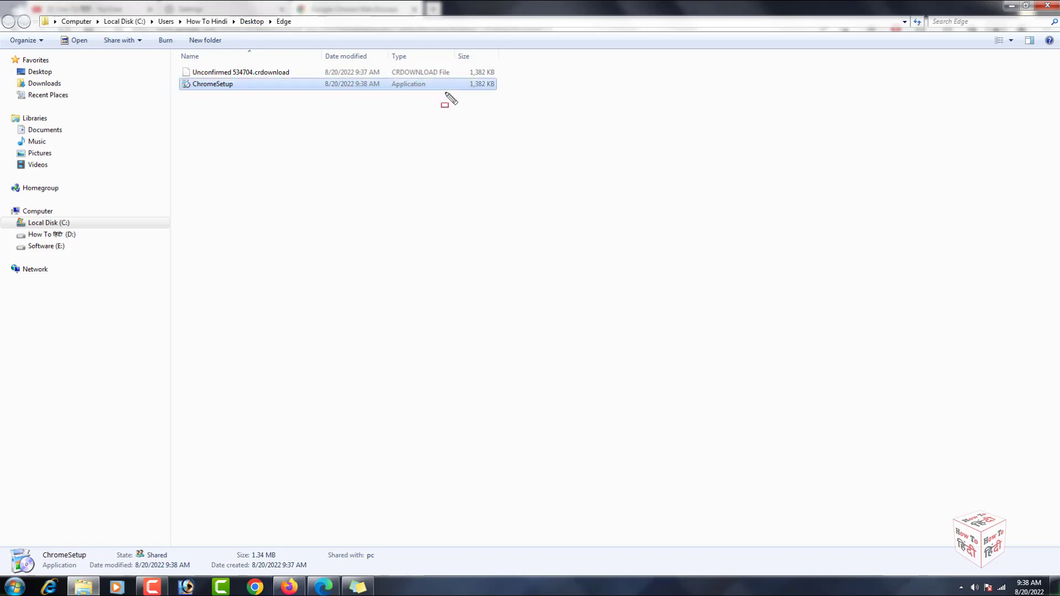
Switch to Firefox and replay the open YouTube video "How to Connect Keyboard to Android Phone or Tablet and Learn Typing".
{"action": "left_click", "coordinate": [298, 592]}
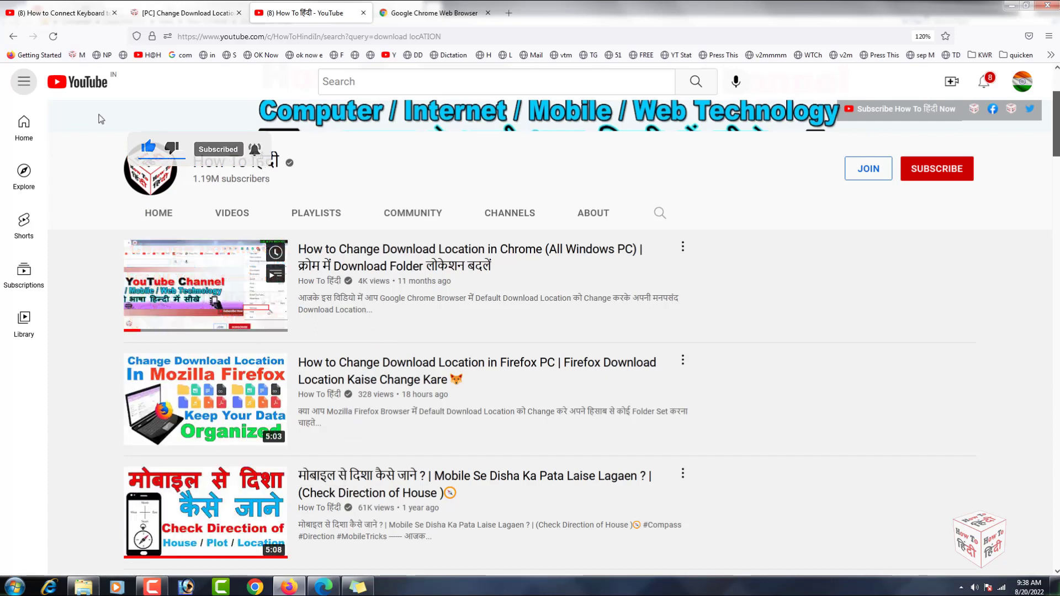
{"action": "left_click", "coordinate": [57, 12]}
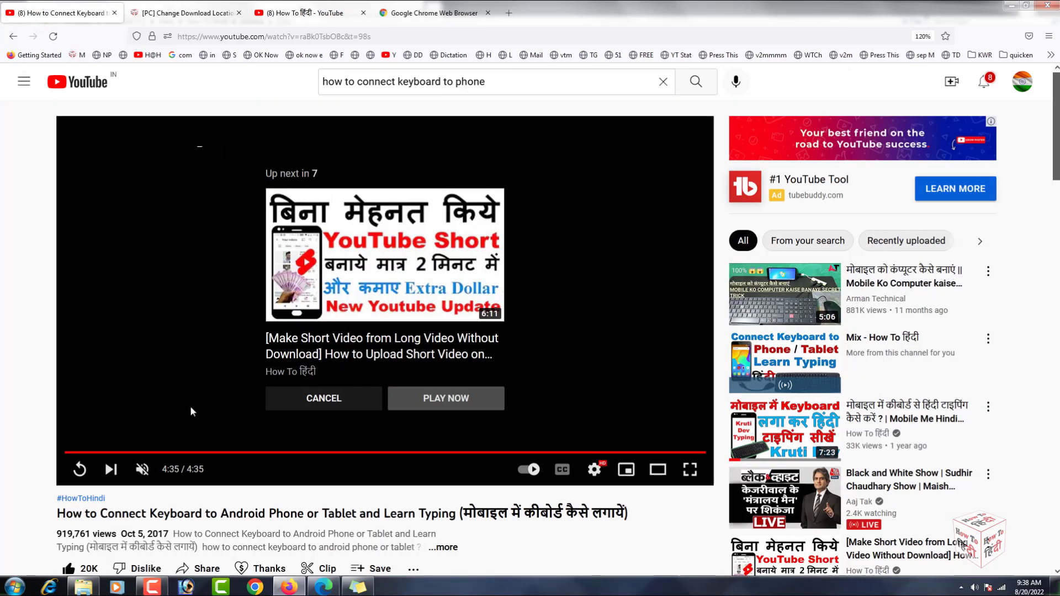
{"action": "left_click", "coordinate": [80, 469]}
Subscribe to the How To हिंदी channel below the video and set its notifications to All.
{"action": "scroll", "coordinate": [236, 163], "scroll_direction": "down", "scroll_amount": 3}
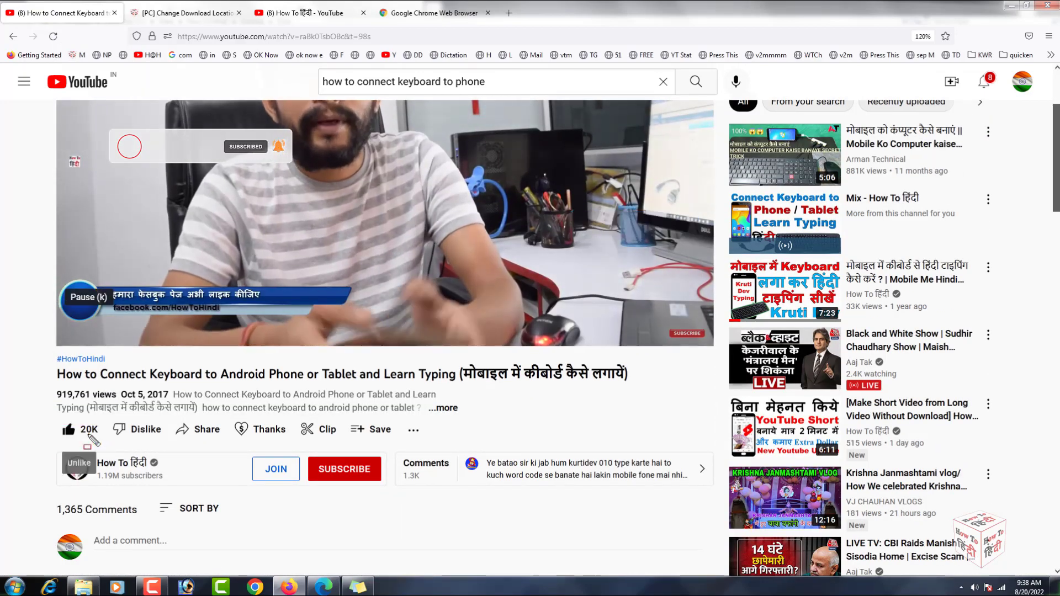
{"action": "scroll", "coordinate": [91, 440], "scroll_direction": "up", "scroll_amount": 3}
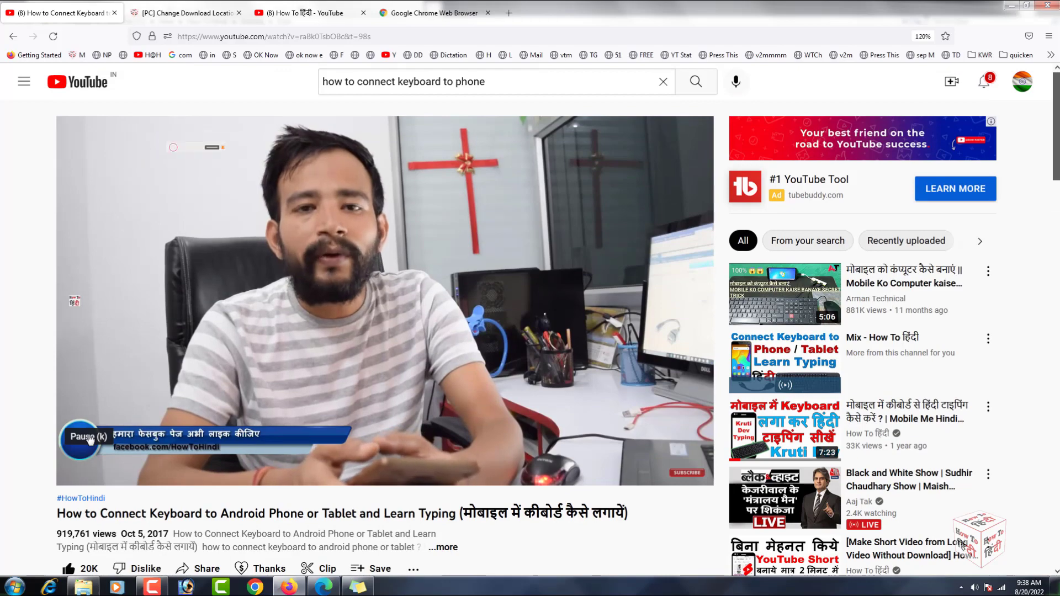
{"action": "scroll", "coordinate": [190, 161], "scroll_direction": "down", "scroll_amount": 3}
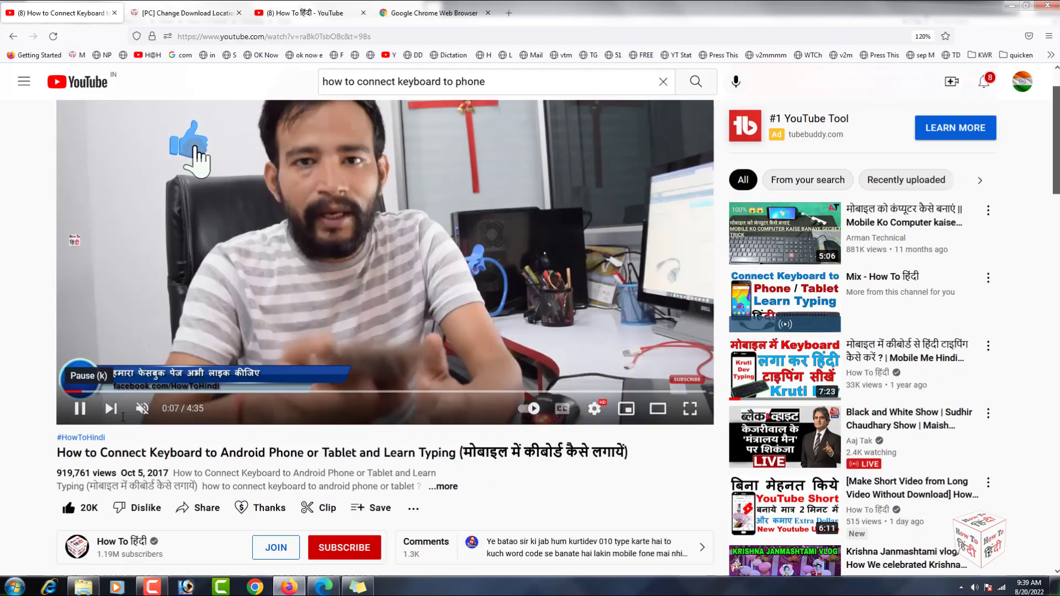
{"action": "left_click", "coordinate": [368, 470]}
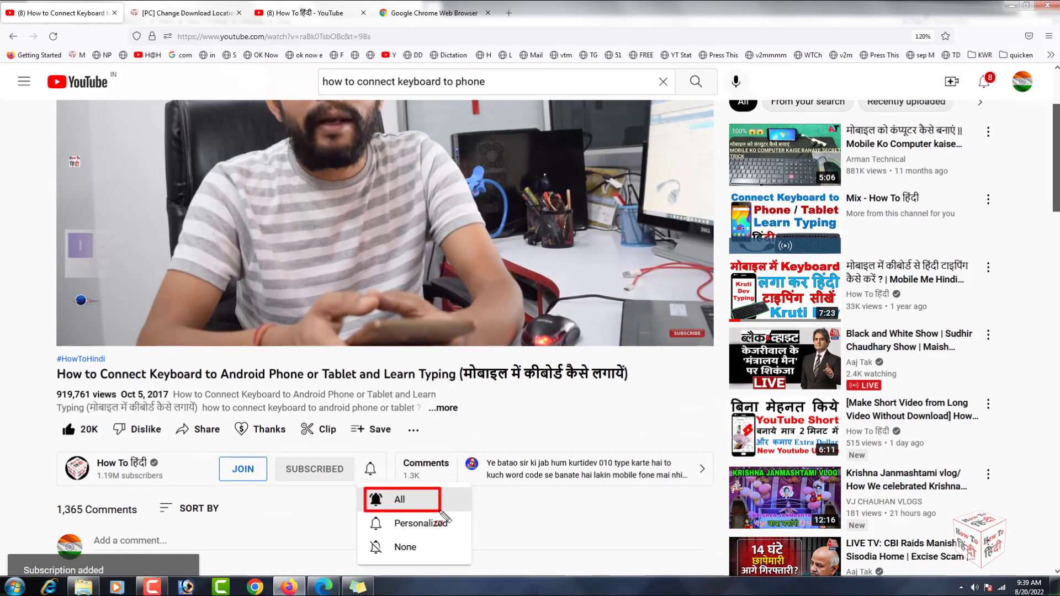
{"action": "left_click", "coordinate": [400, 500]}
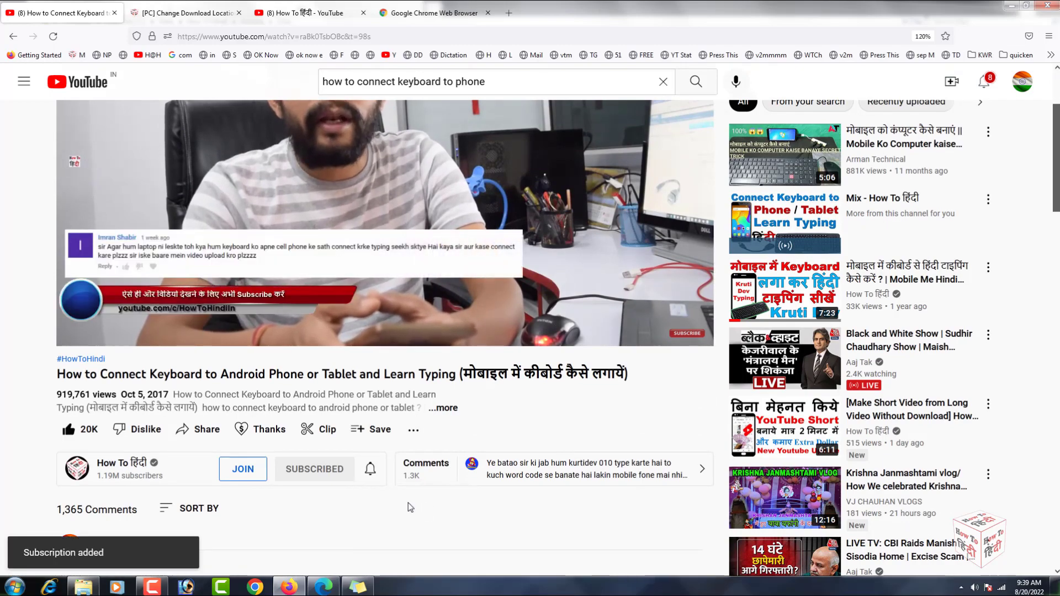
{"action": "scroll", "coordinate": [50, 481], "scroll_direction": "up", "scroll_amount": 3}
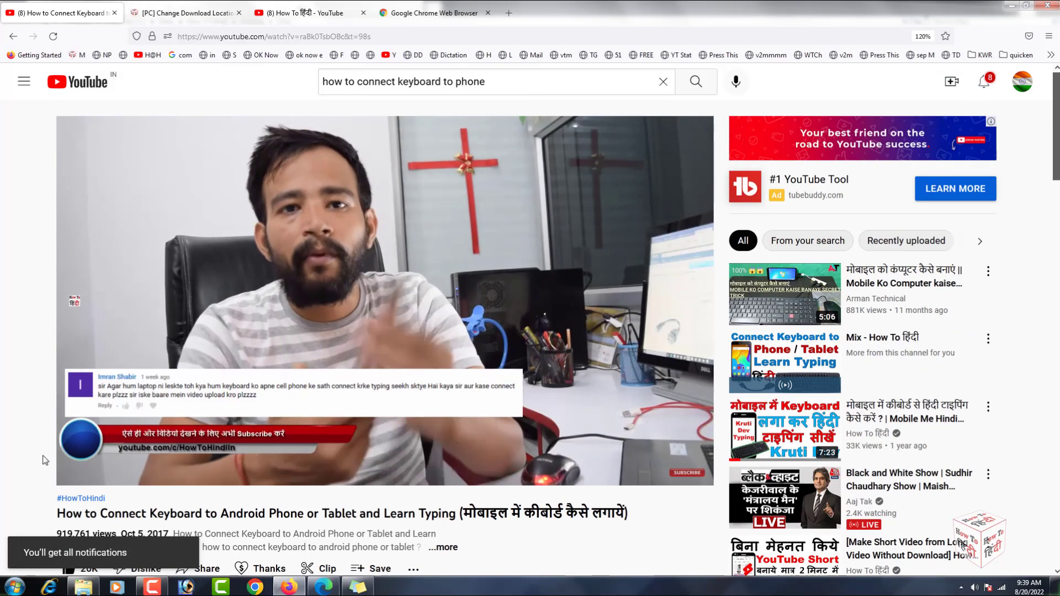